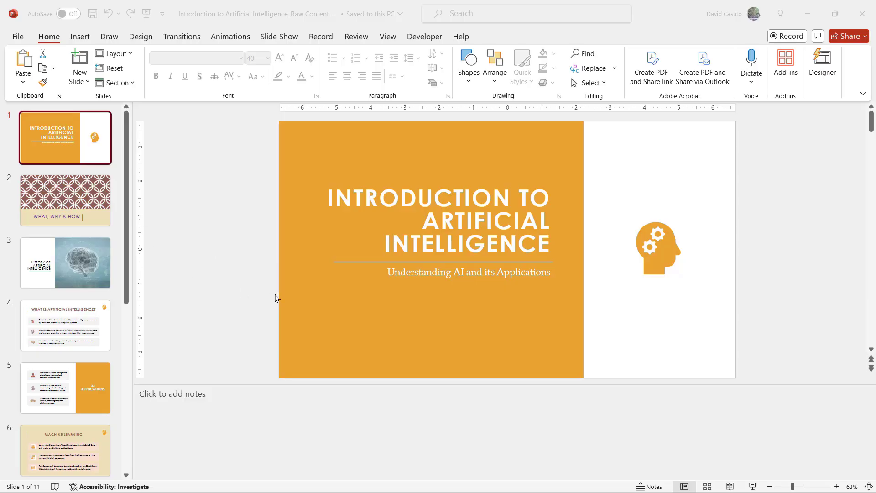
Step: Apply the Parallax theme to slide 1 only, then choose the first Designer suggestion with the framed head icon
left_click(48, 143)
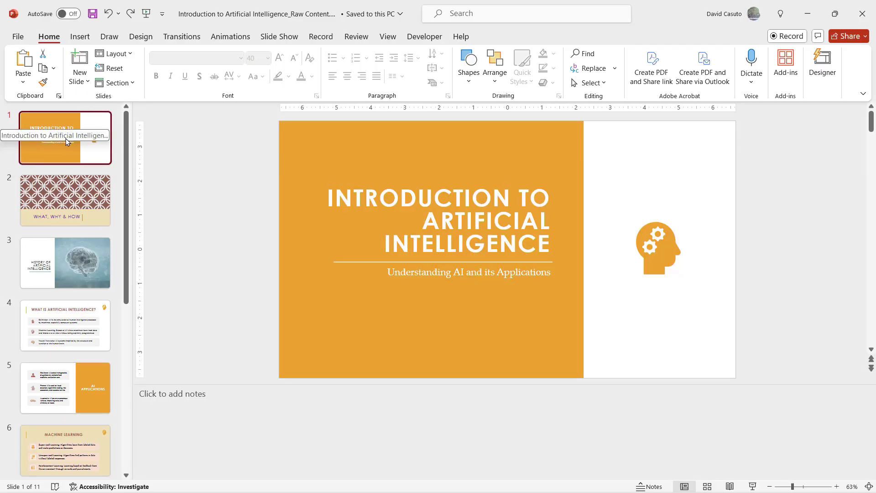
left_click(141, 36)
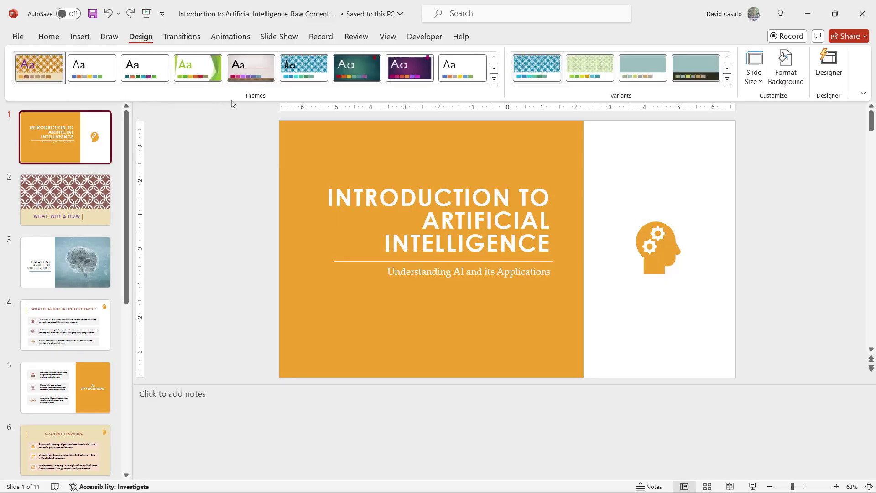
left_click(494, 80)
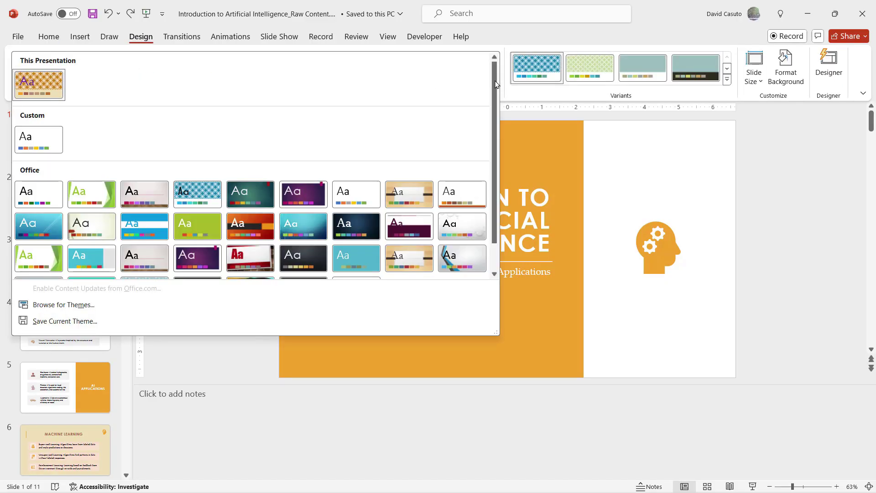
left_click_drag(496, 84, 495, 140)
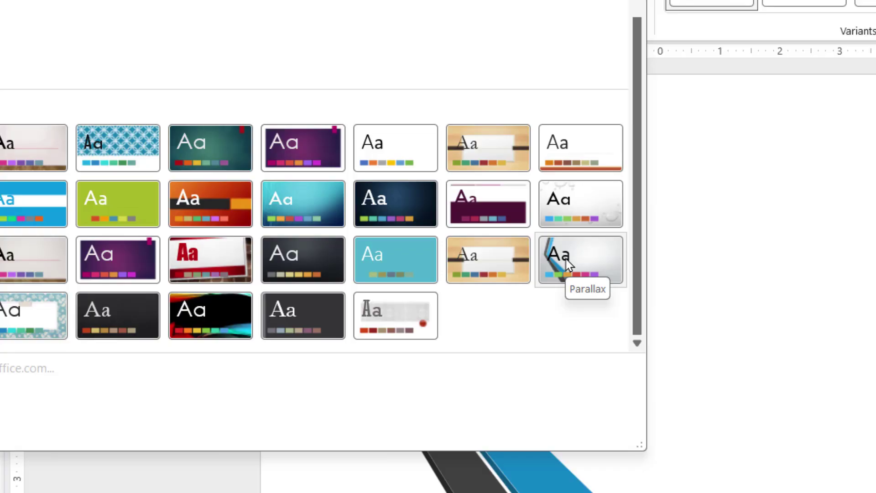
right_click(568, 265)
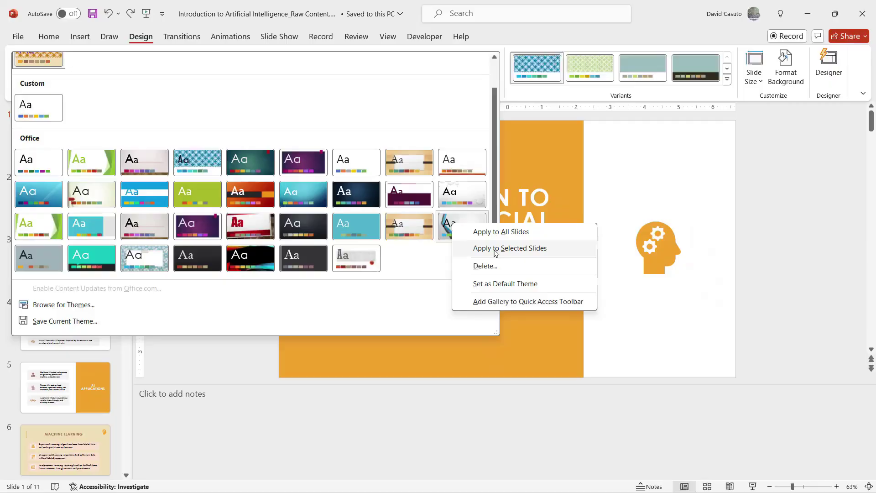
left_click(479, 252)
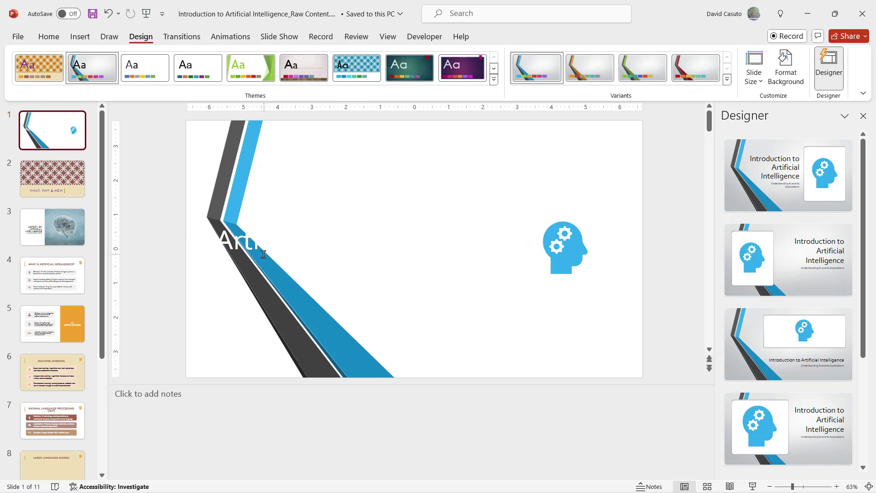
left_click(776, 173)
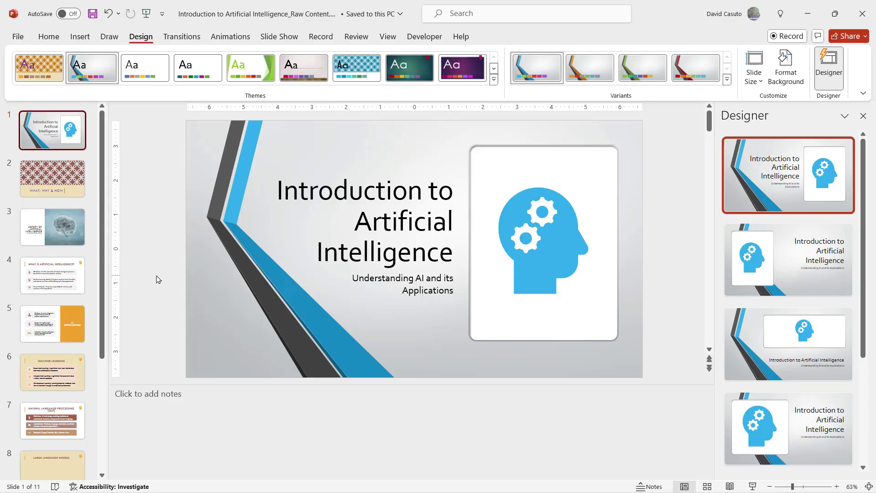
left_click(385, 39)
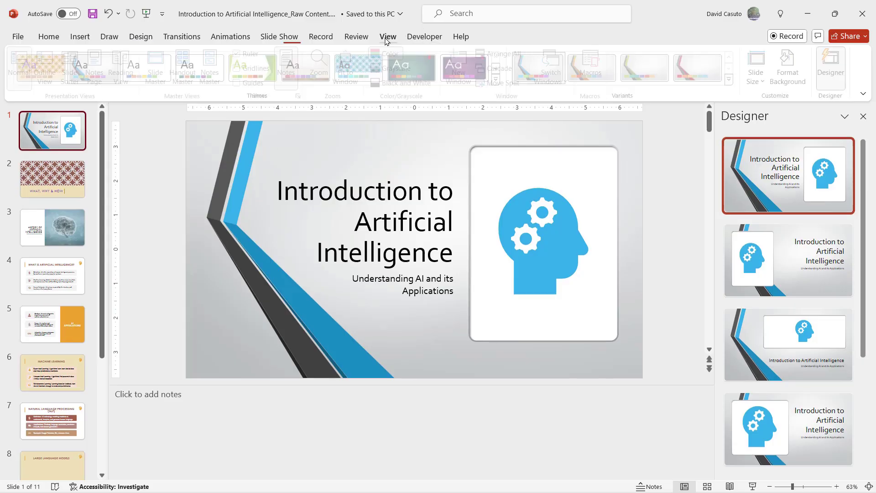
left_click(159, 68)
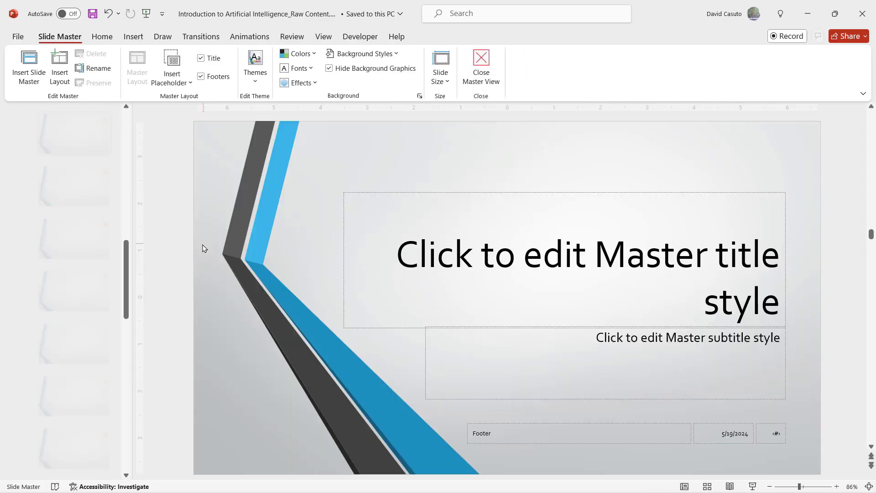
left_click_drag(127, 304, 119, 137)
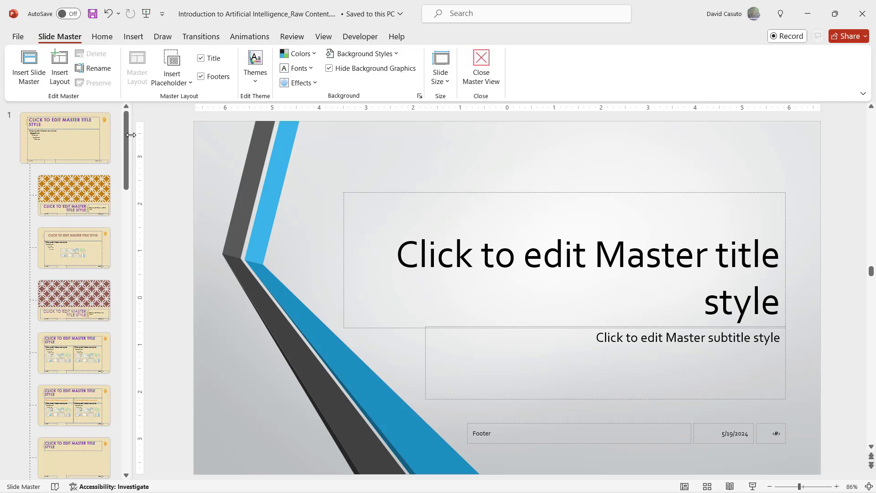
mouse_move(128, 131)
left_mouse_down()
mouse_move(124, 439)
mouse_move(122, 120)
left_mouse_up()
left_click(481, 66)
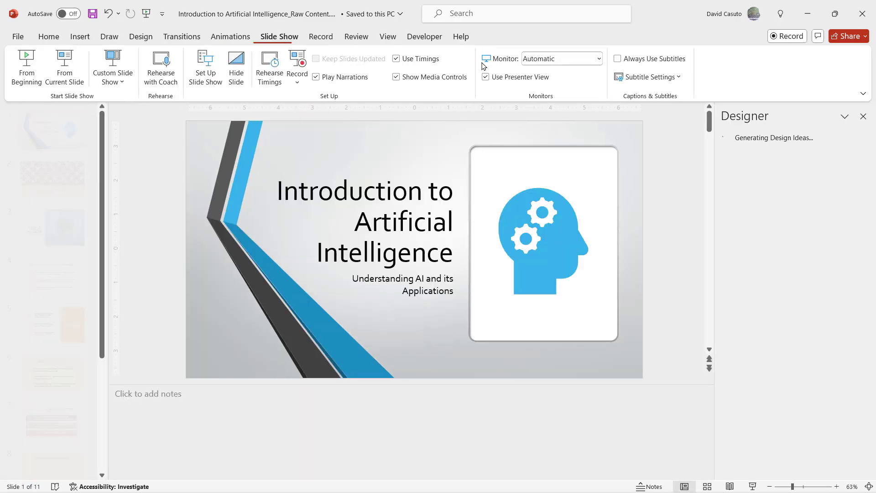
left_click(48, 37)
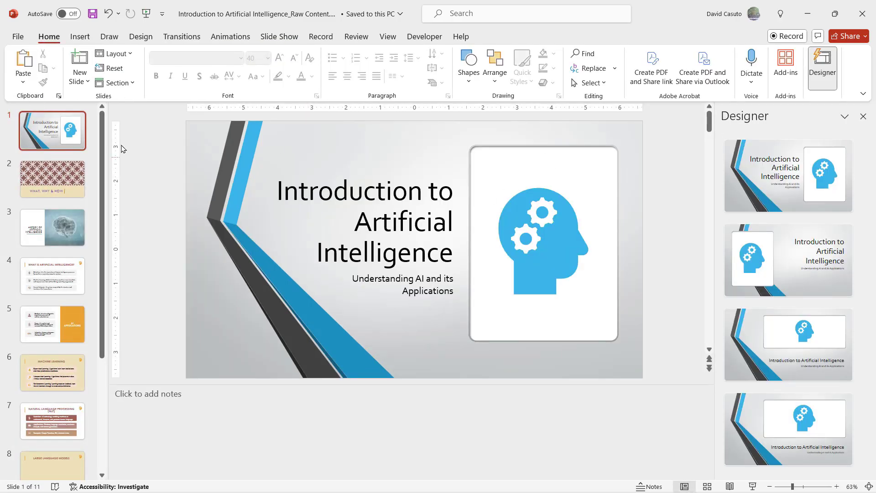
left_click(78, 86)
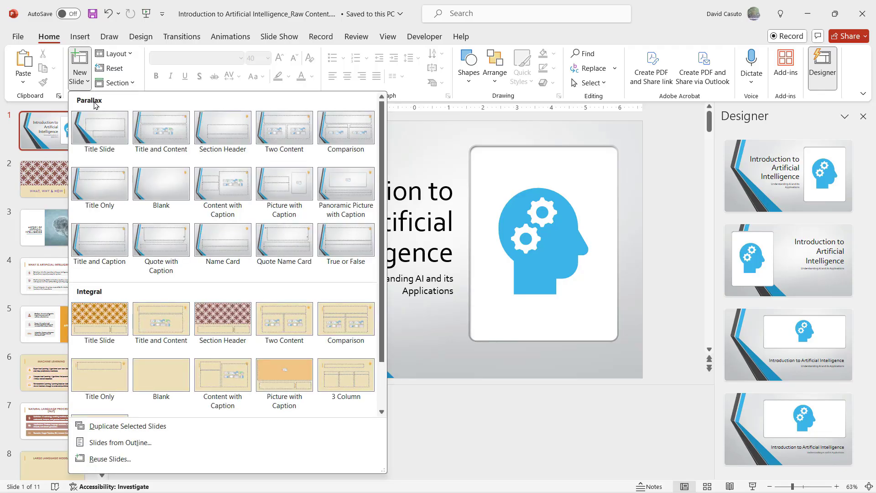
scroll(383, 182, "down", 1)
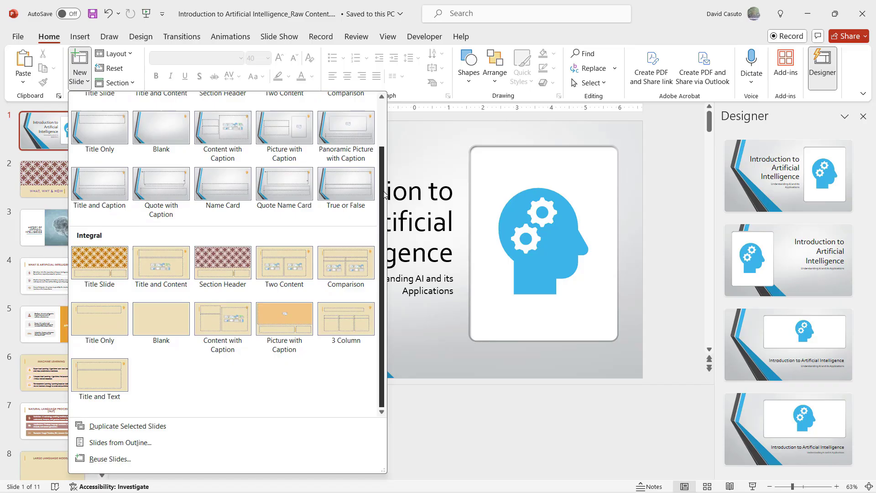
scroll(385, 214, "up", 1)
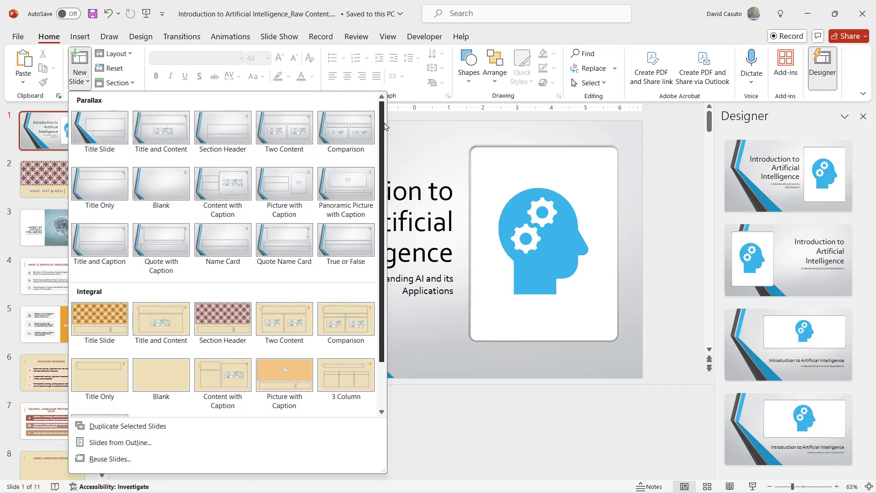
scroll(386, 214, "down", 1)
scroll(387, 214, "up", 1)
scroll(387, 213, "down", 1)
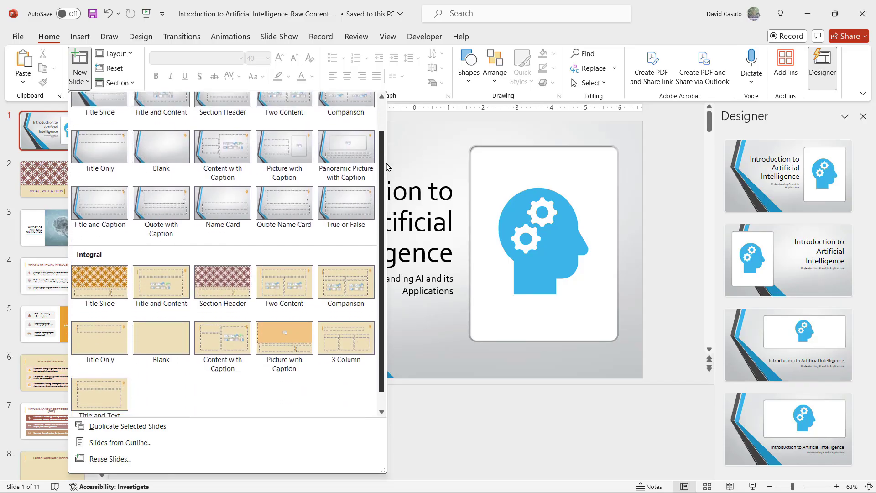
scroll(386, 182, "up", 1)
scroll(386, 137, "down", 1)
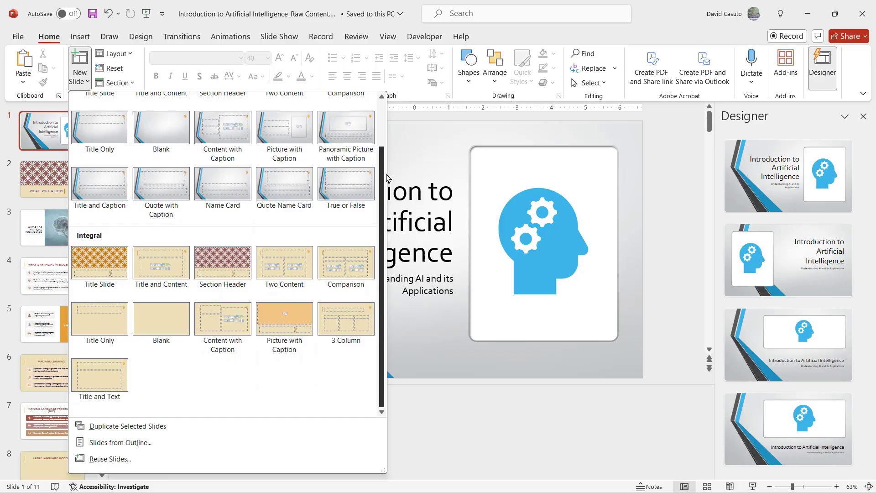
left_click(529, 35)
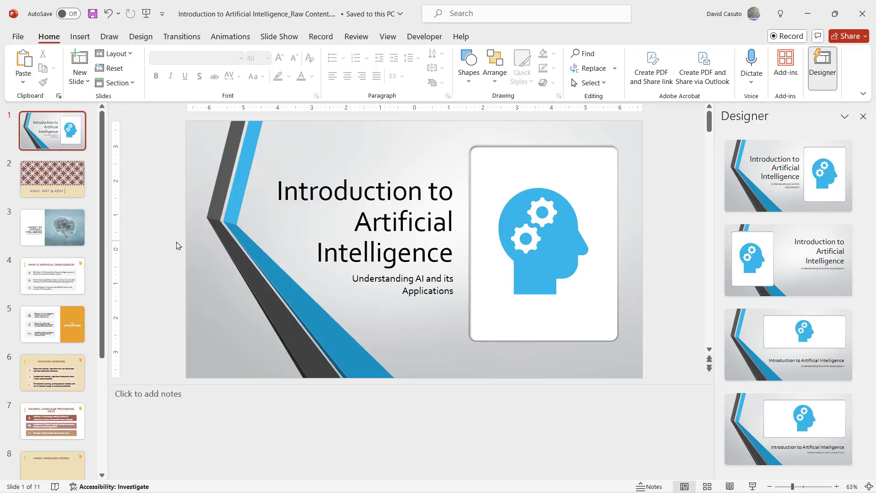
Step: Give slide 2 the Parallax Section Header layout
left_click(63, 189)
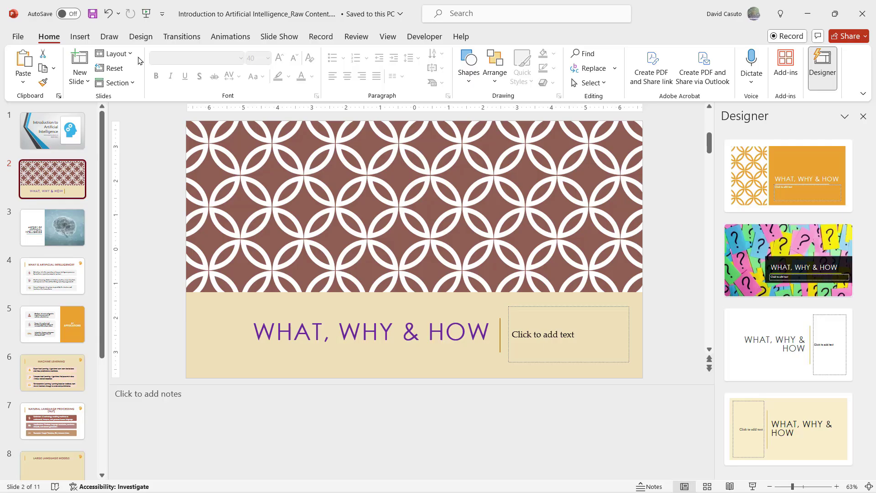
left_click(122, 56)
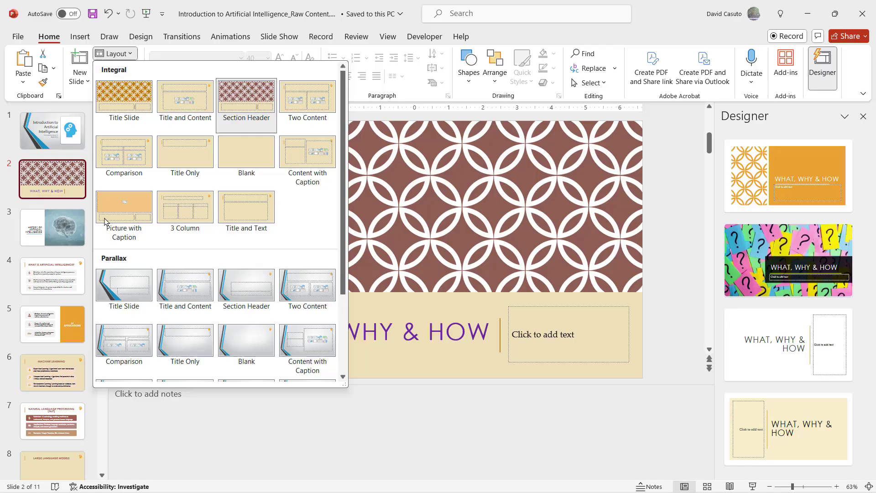
left_click(245, 292)
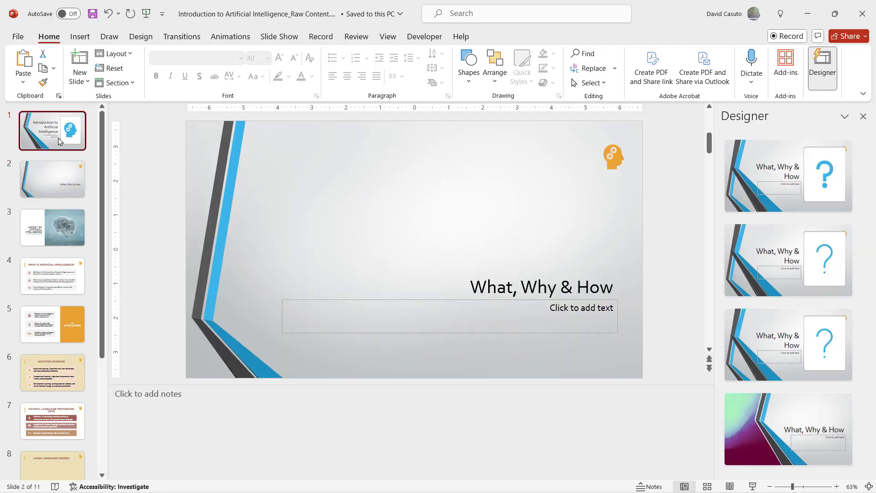
Step: Browse the slide thumbnails and settle on slide 4, What is Artificial Intelligence?
left_click(58, 140)
left_click(63, 183)
left_click(56, 274)
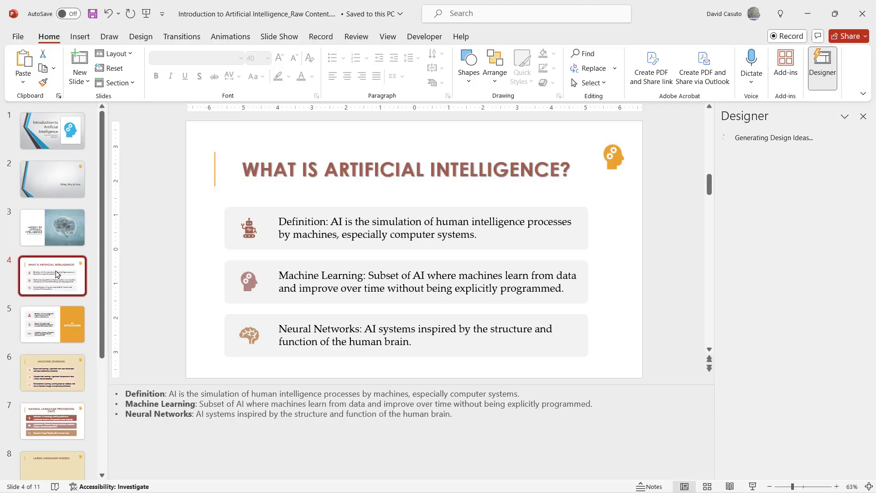
left_click(49, 324)
key("Down")
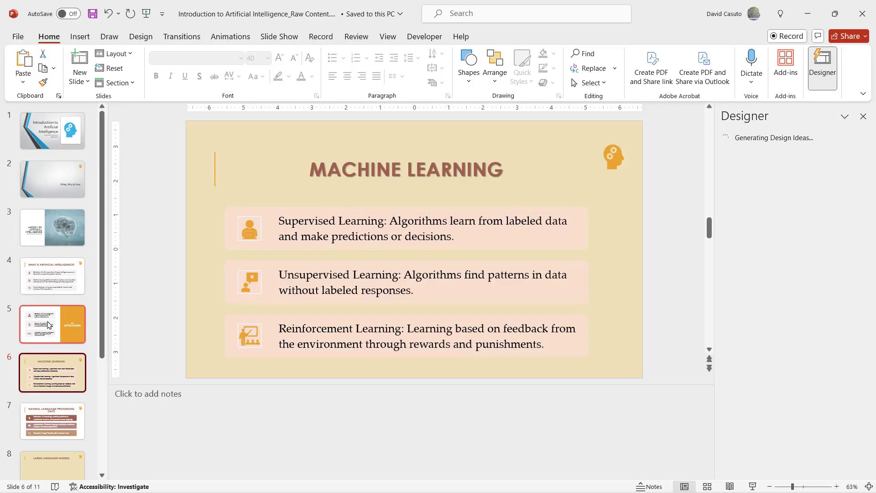
left_click(49, 323)
left_click(48, 286)
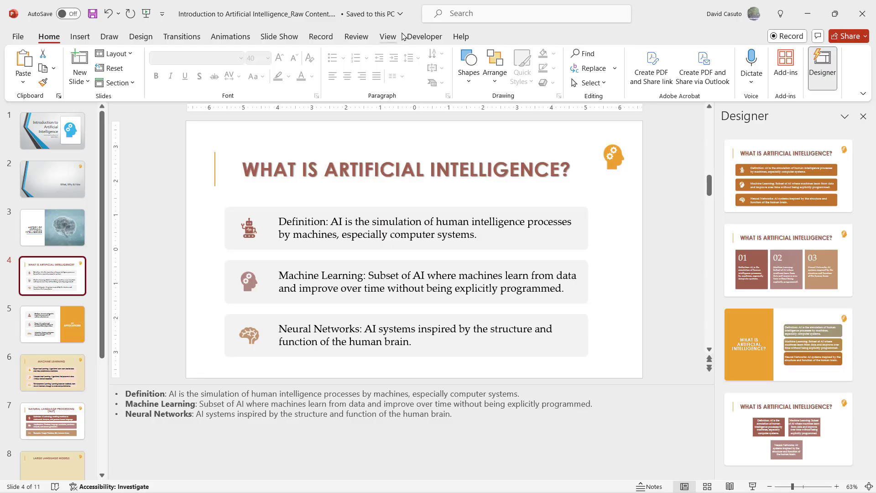
Step: In Slide Master view, insert a new blank slide master and scroll through its layouts
left_click(388, 39)
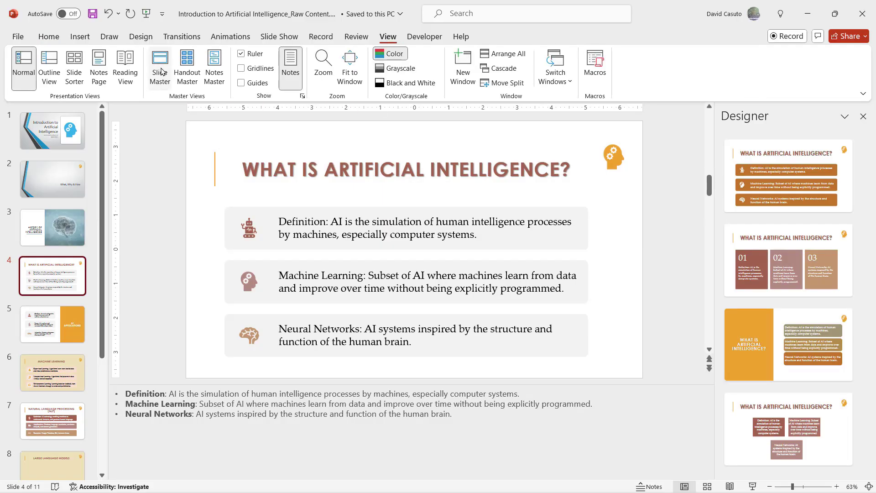
left_click(160, 68)
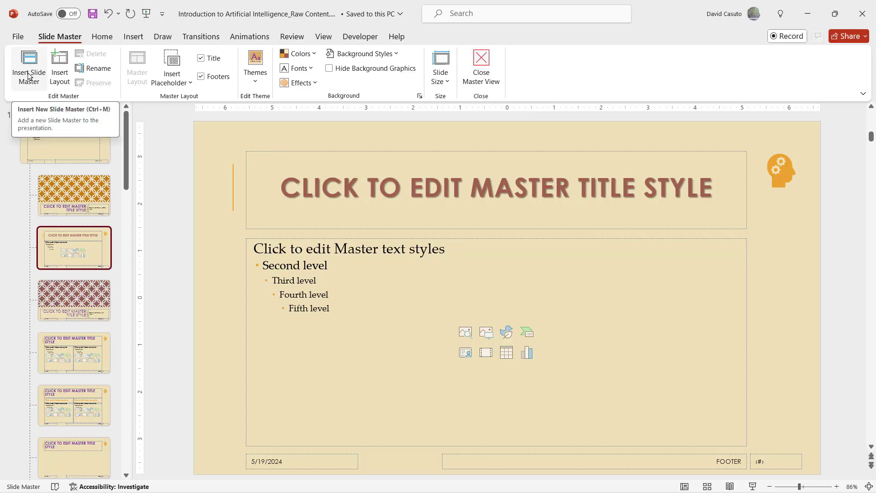
left_click(28, 76)
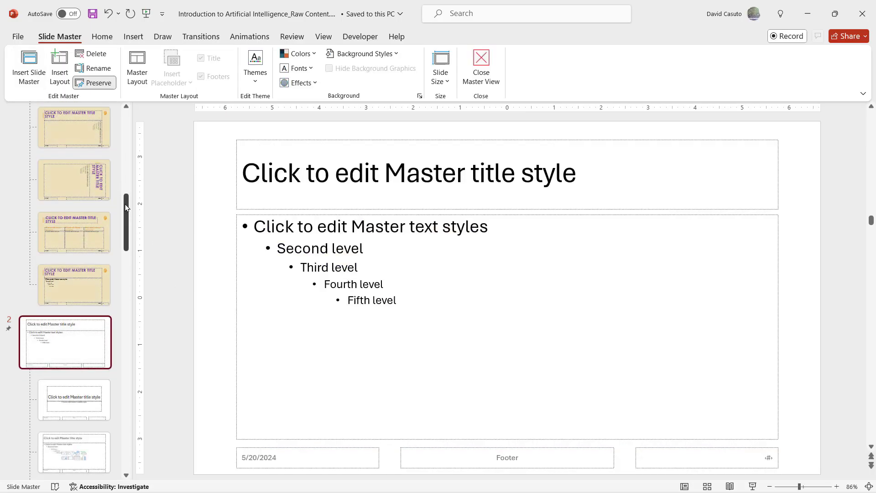
mouse_move(126, 208)
left_mouse_down()
mouse_move(135, 346)
mouse_move(128, 114)
mouse_move(132, 218)
left_mouse_up()
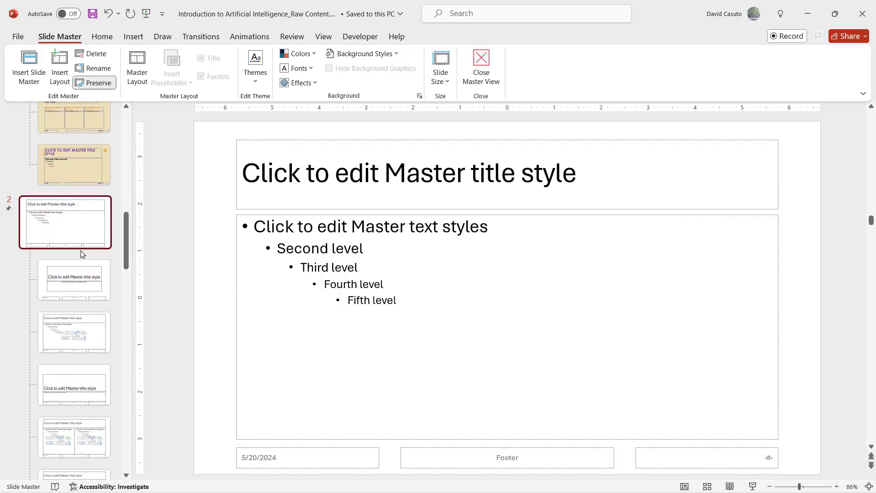
left_click_drag(128, 228, 132, 196)
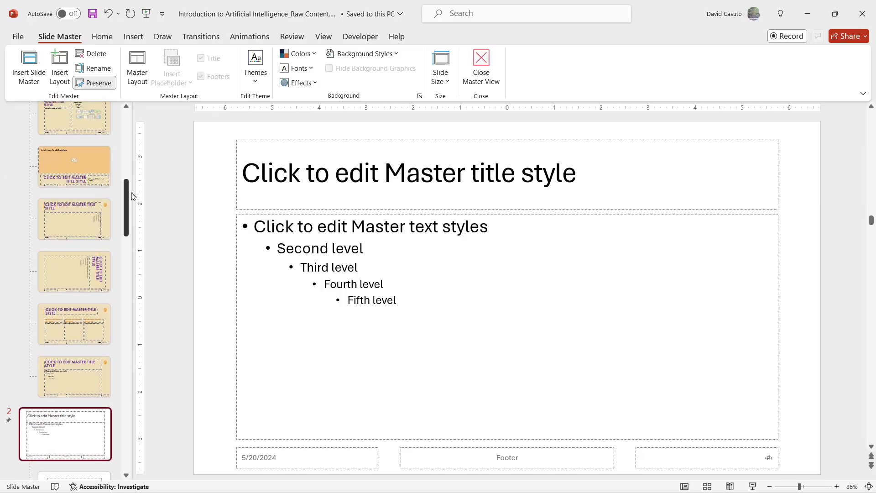
scroll(83, 285, "down", 3)
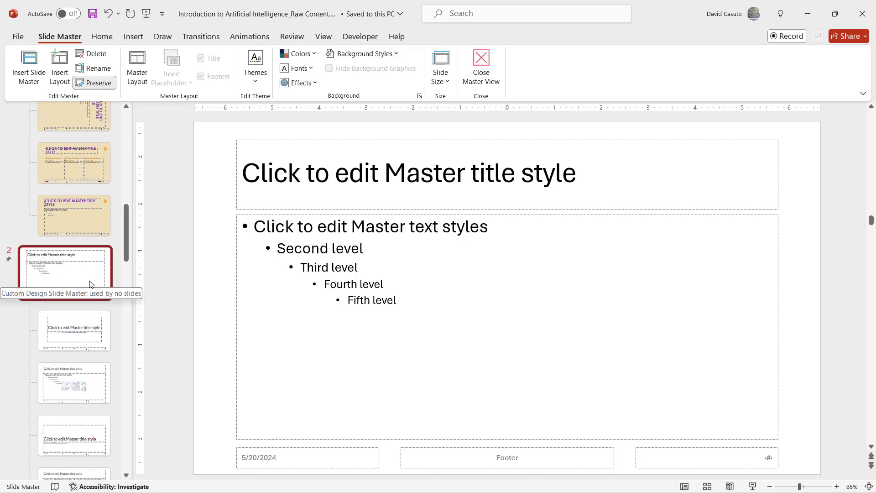
scroll(64, 111, "up", 10)
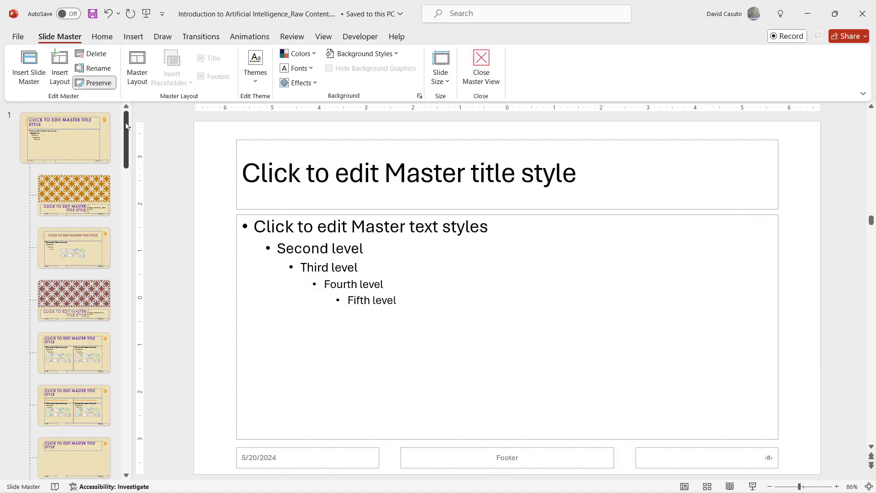
left_click_drag(127, 126, 127, 224)
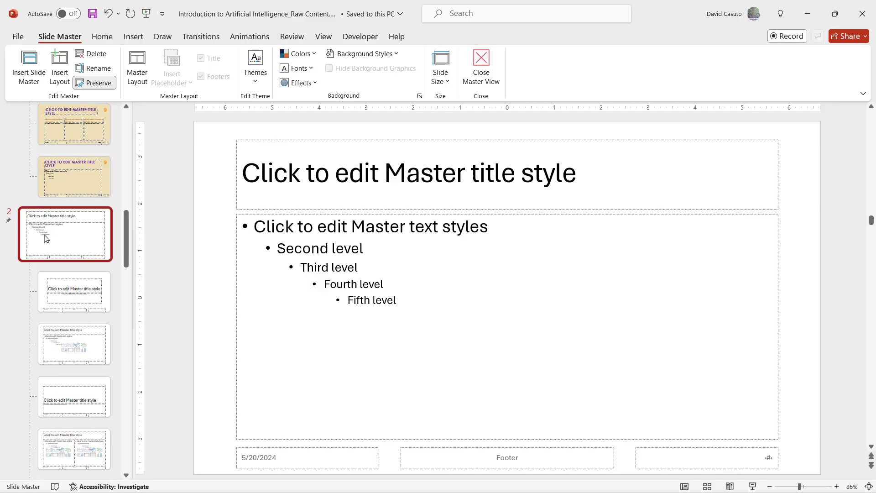
Step: Close Master View and review the Integral, Custom Design and Parallax layouts under New Slide
left_click(482, 64)
left_click(49, 36)
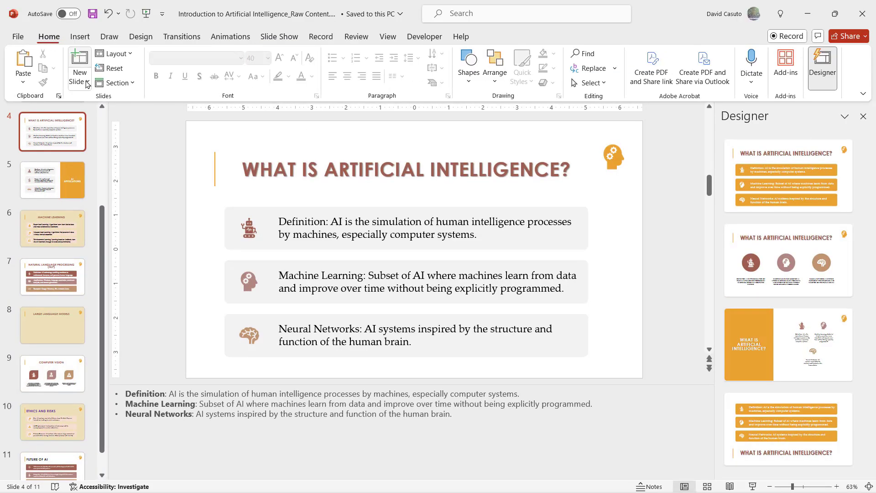
left_click(80, 79)
mouse_move(444, 130)
left_mouse_down()
mouse_move(445, 214)
mouse_move(452, 116)
left_mouse_up()
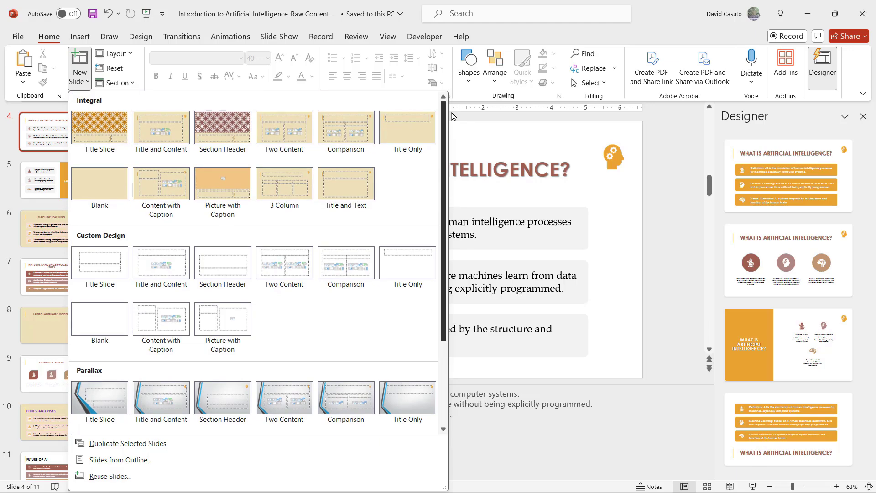
left_click_drag(452, 115, 450, 219)
left_click(388, 37)
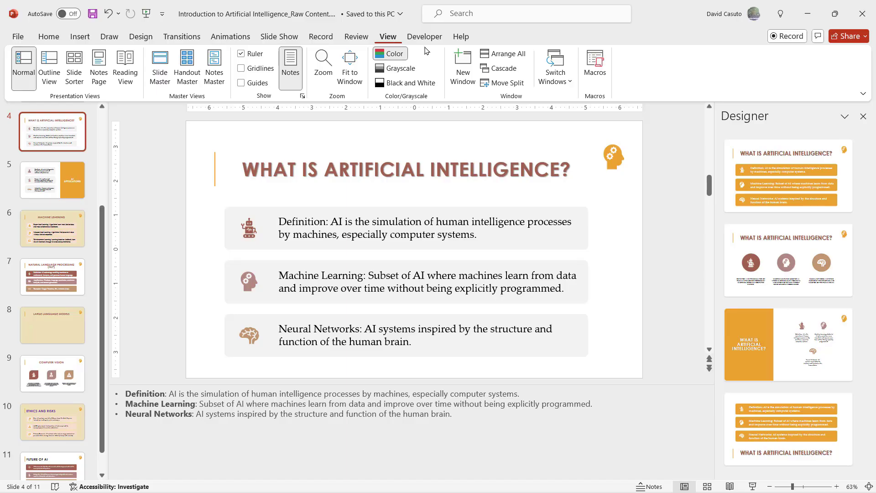
Step: Delete the plain white Slide Master 2 in Slide Master view, leaving Parallax after Integral
left_click(160, 68)
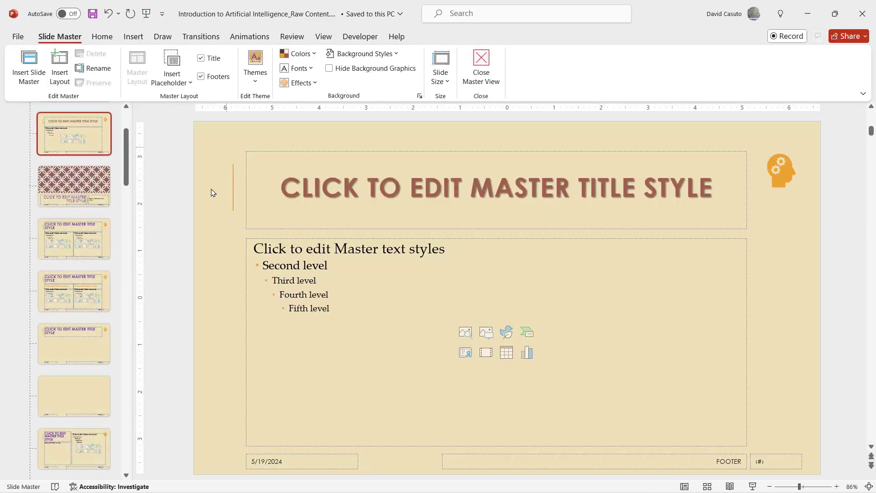
scroll(111, 199, "down", 10)
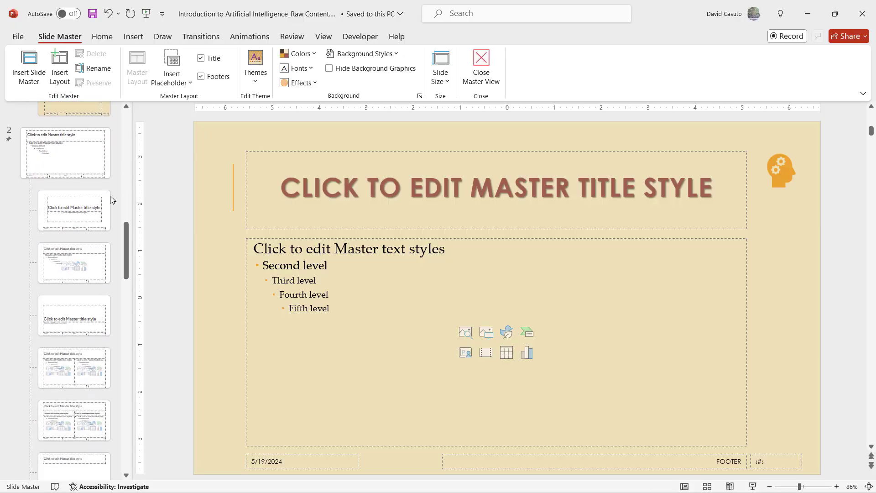
left_click(65, 152)
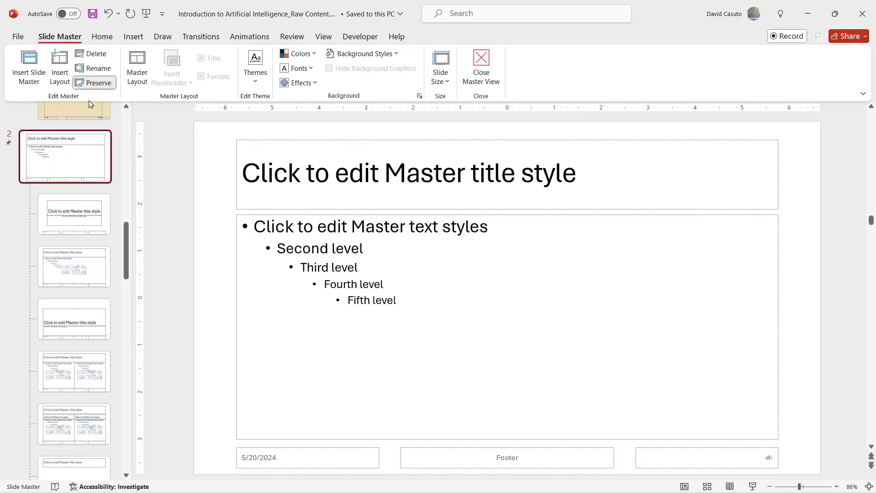
left_click(86, 54)
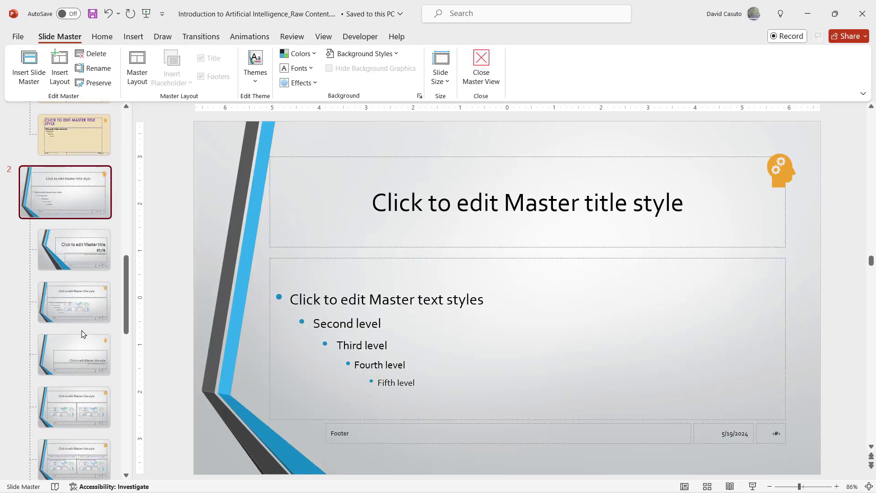
scroll(84, 335, "up", 10)
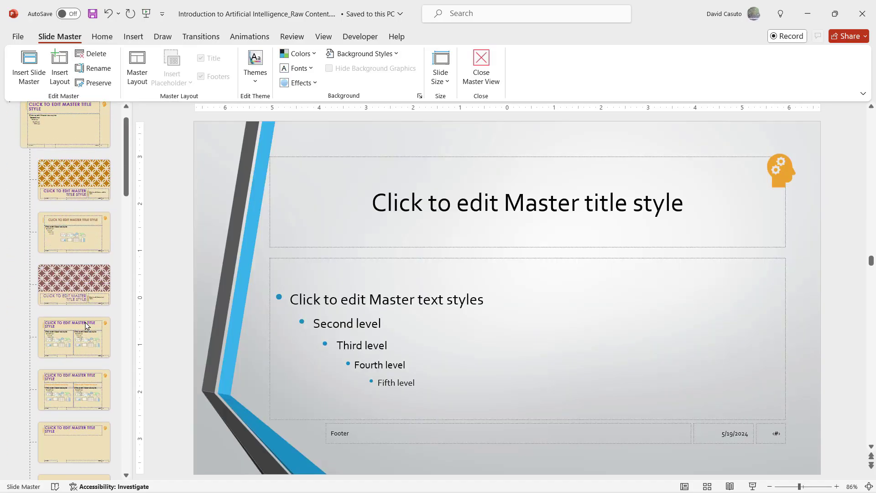
scroll(86, 325, "up", 1)
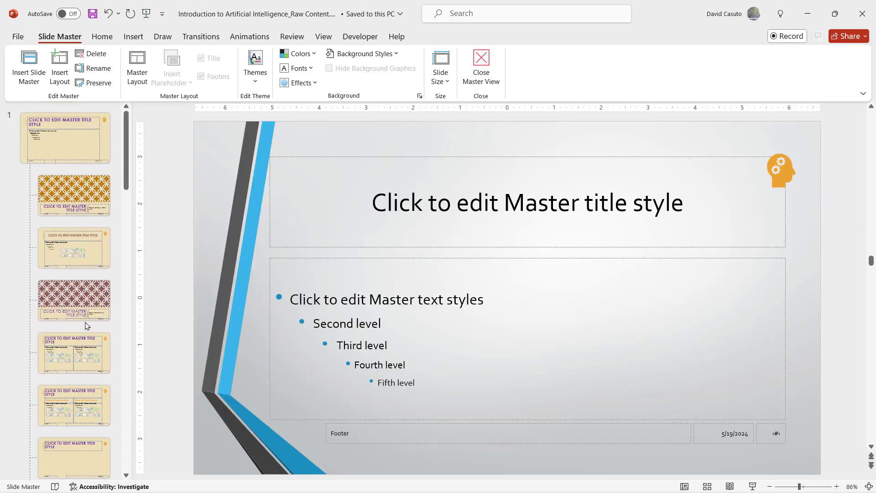
Step: Close Master View and select slide 1, the Parallax title slide, in the thumbnail pane
left_click(487, 67)
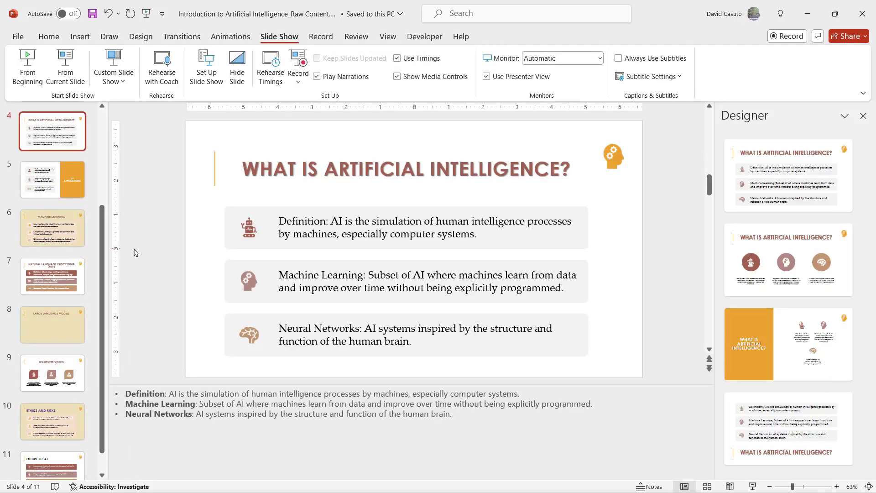
scroll(54, 137, "up", 2)
left_click(43, 130)
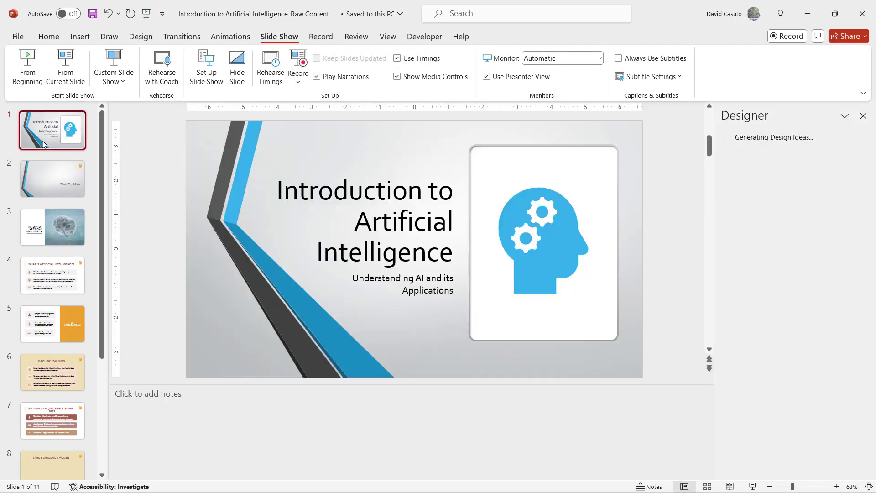
left_click(43, 130)
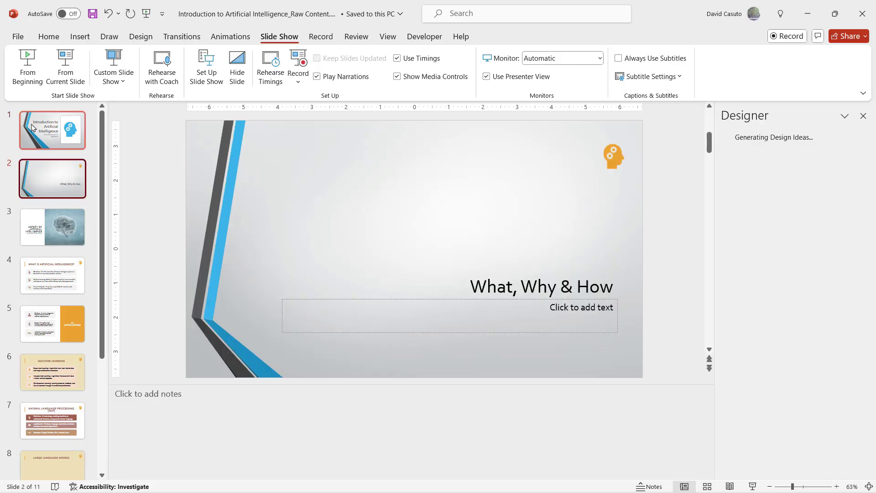
left_click(58, 131)
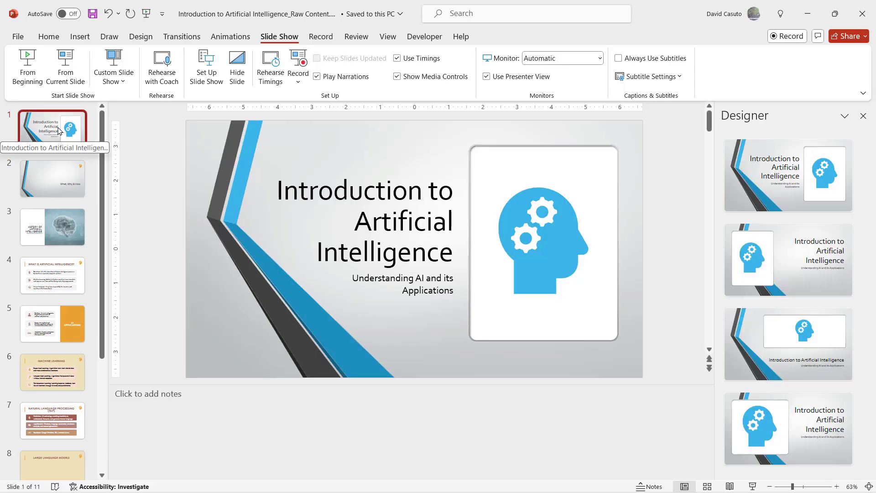